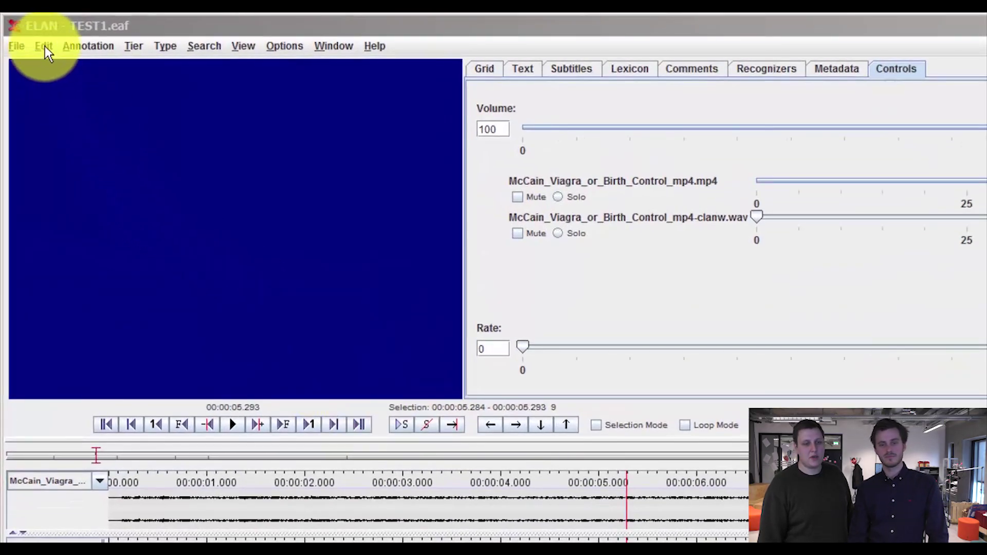
- Add 'Gesture' as a new entry to the Embodied actions controlled vocabulary and close the editor
click(44, 47)
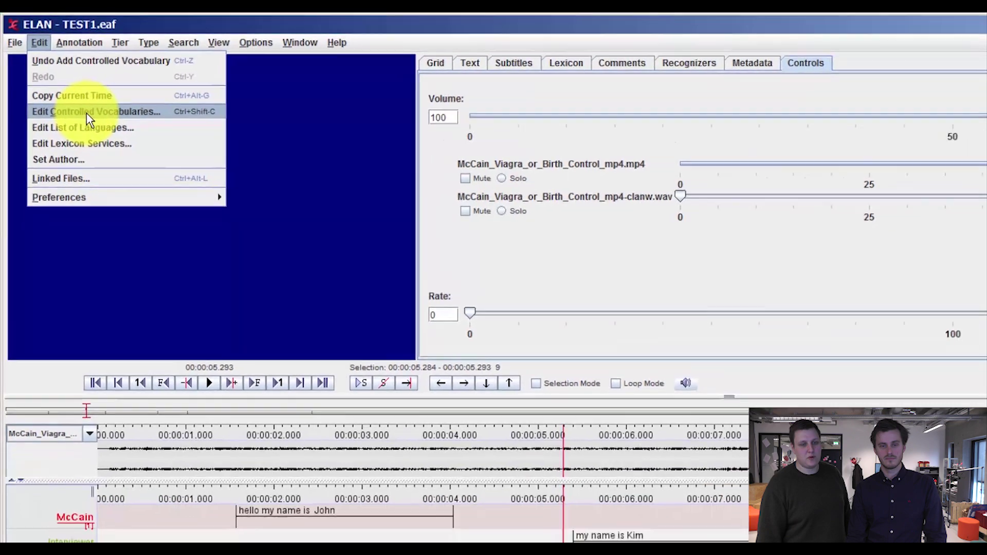
click(81, 124)
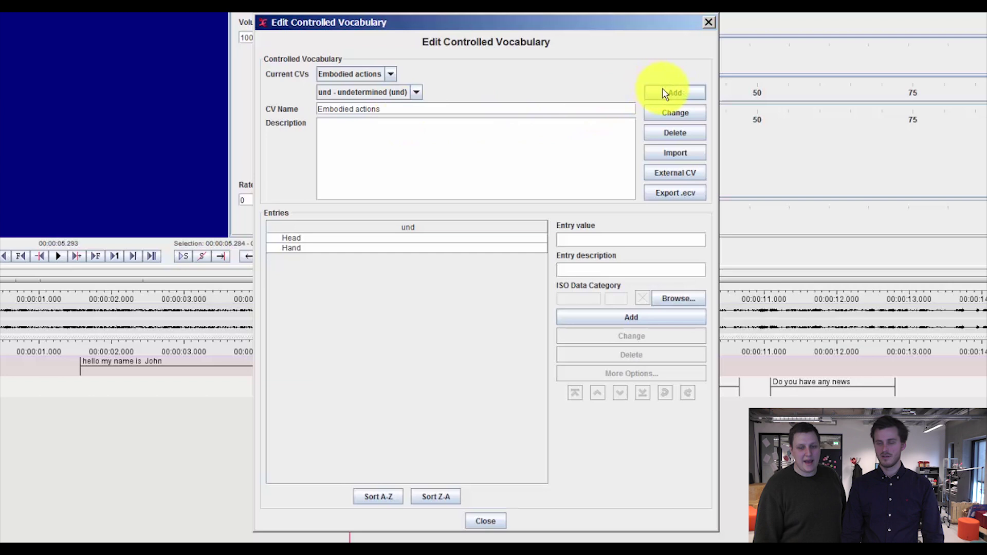
click(578, 238)
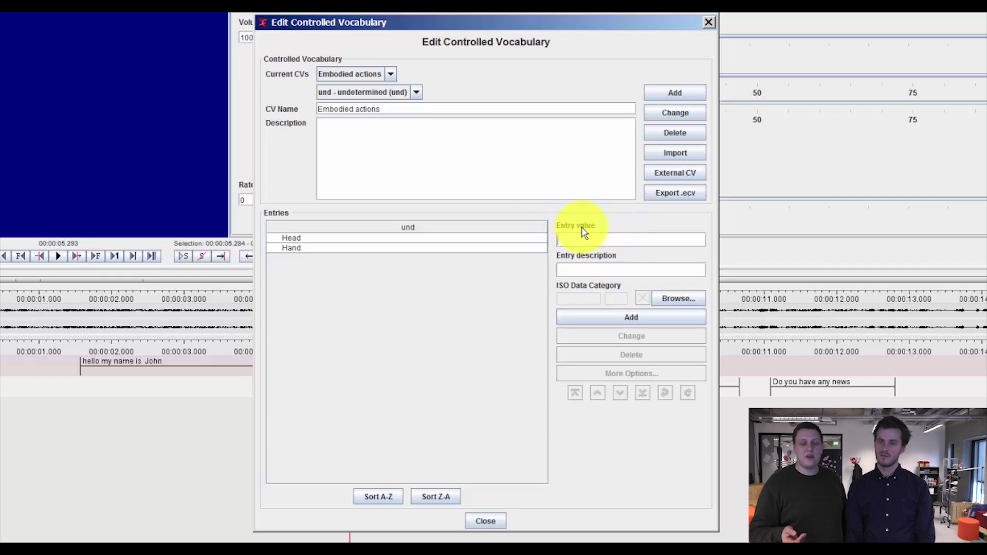
text(G)
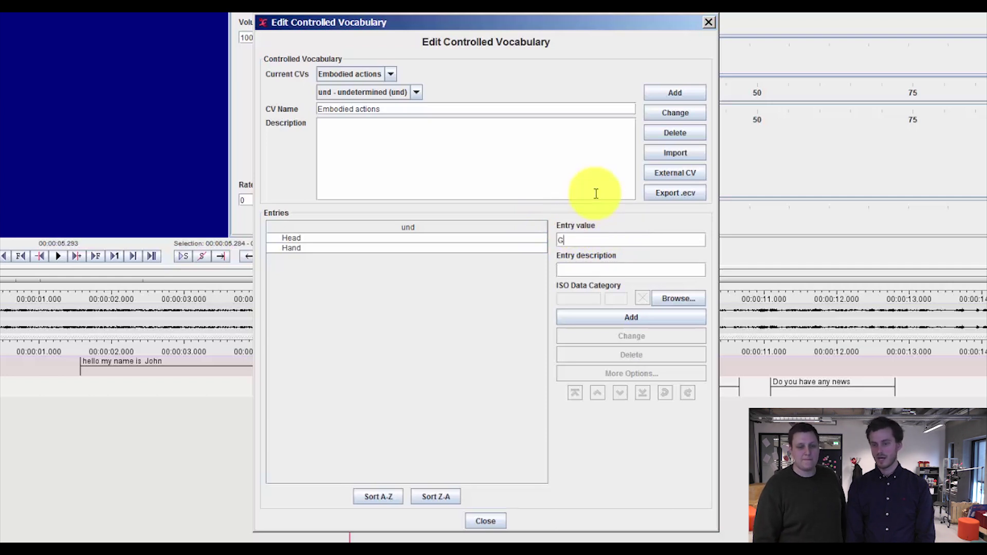
text(est)
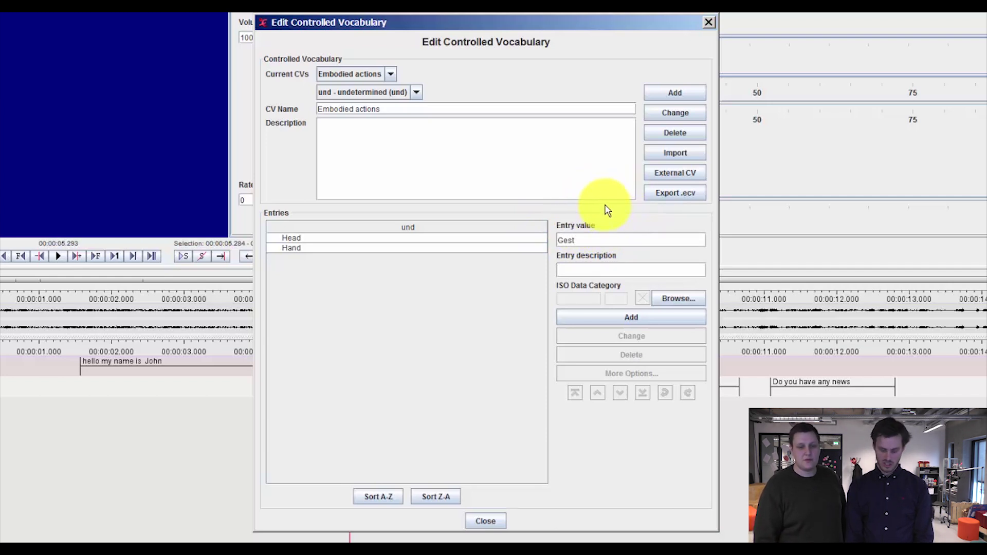
text(ure)
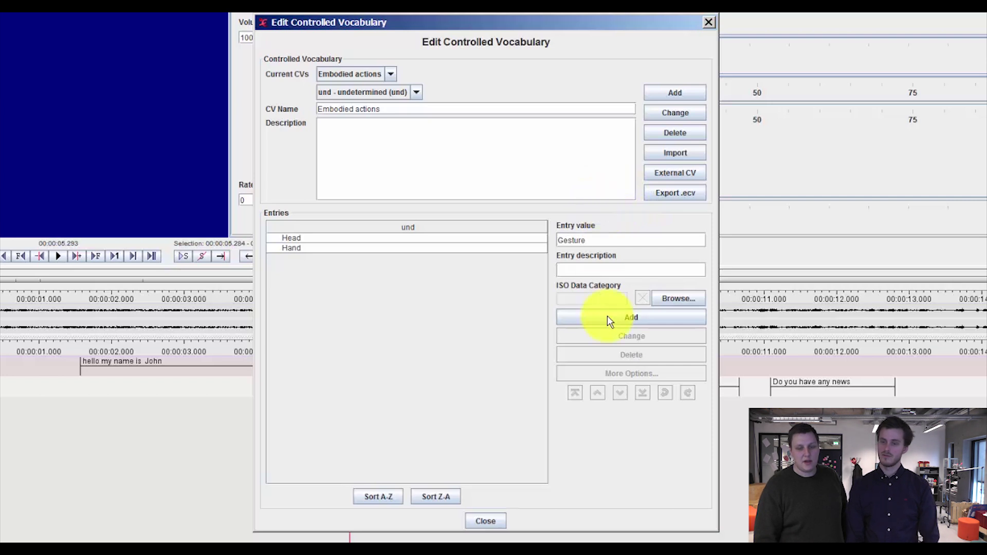
click(607, 316)
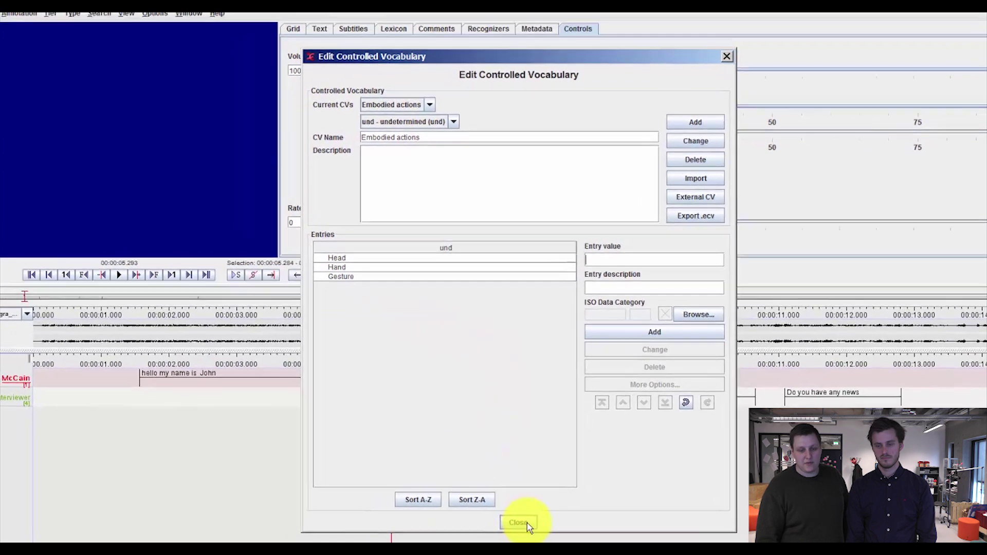
click(526, 522)
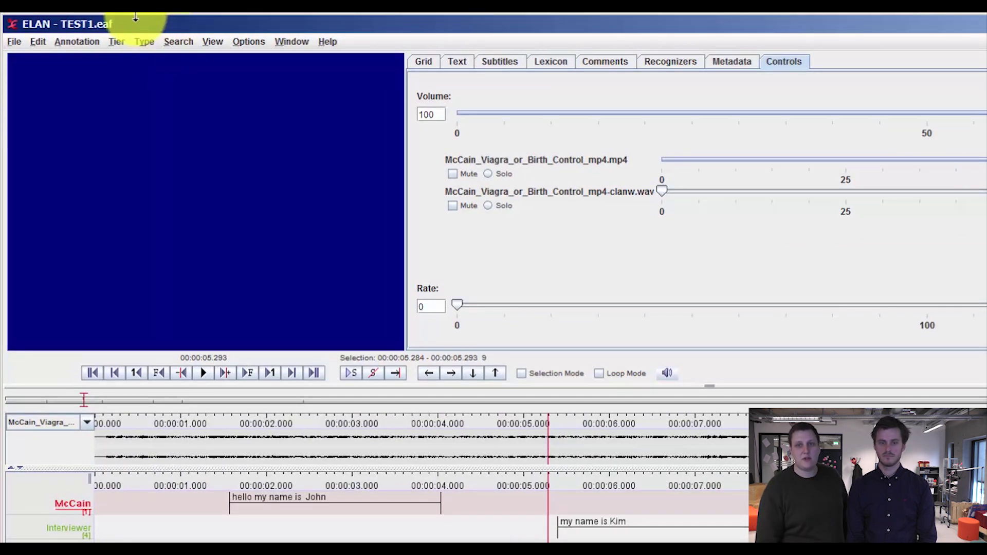
- Start a new linguistic type and name it 'Embodied actions'
click(143, 42)
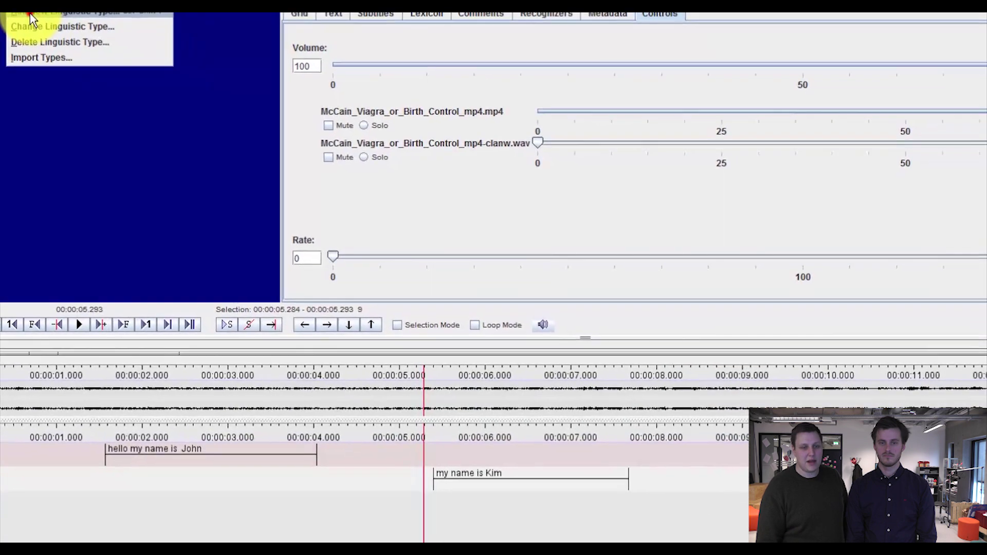
click(30, 15)
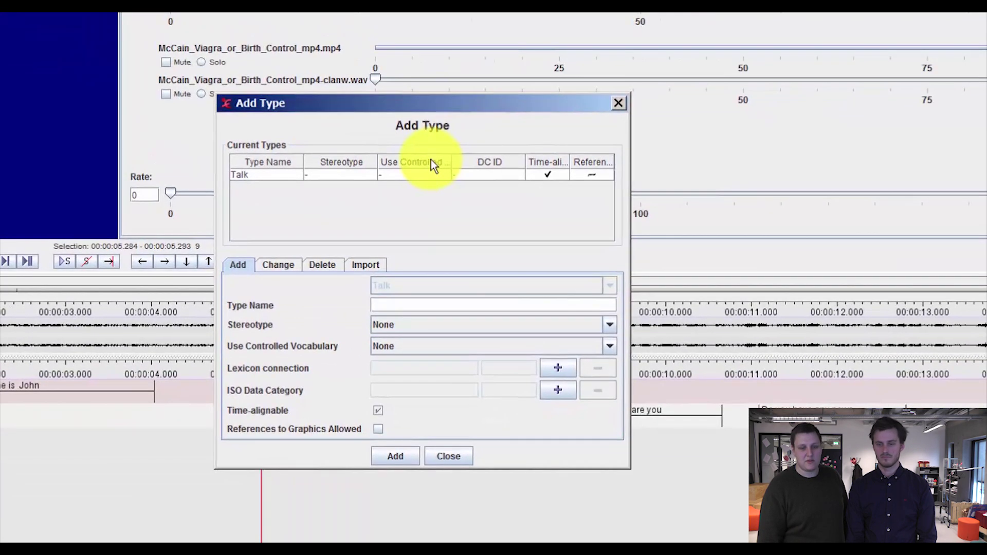
click(405, 307)
text(E)
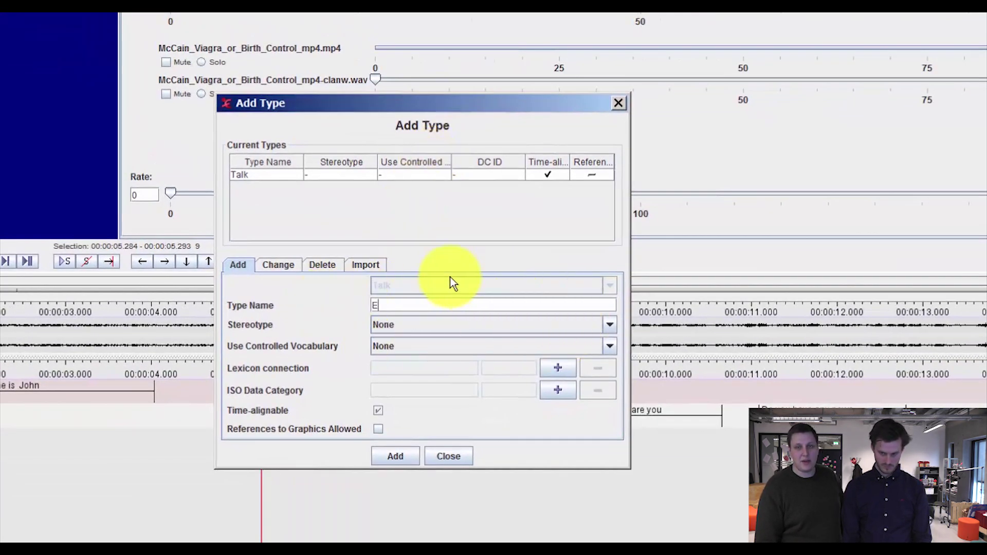
text(mbodied)
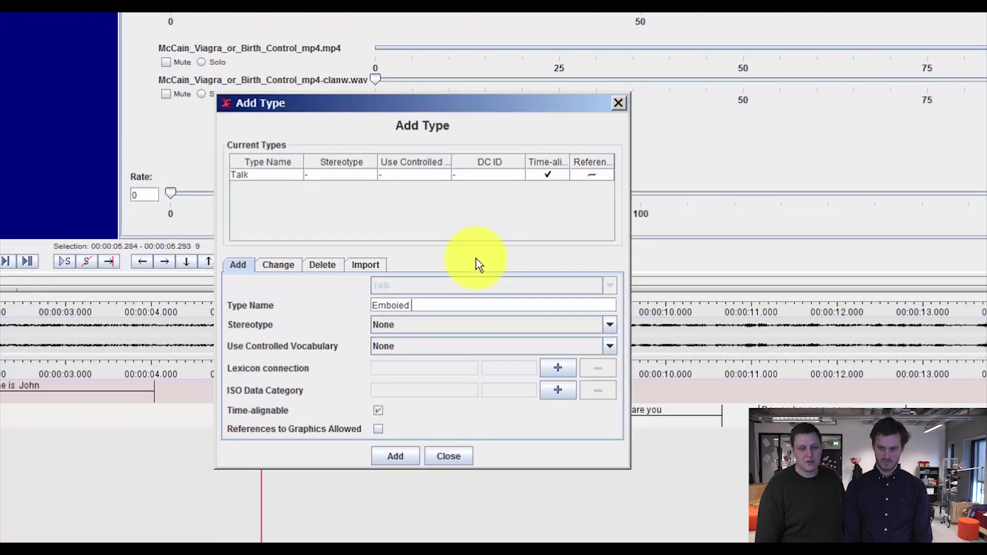
key(BackSpace)
key(BackSpace)
key(BackSpace)
key(BackSpace)
text(d)
key(BackSpace)
key(BackSpace)
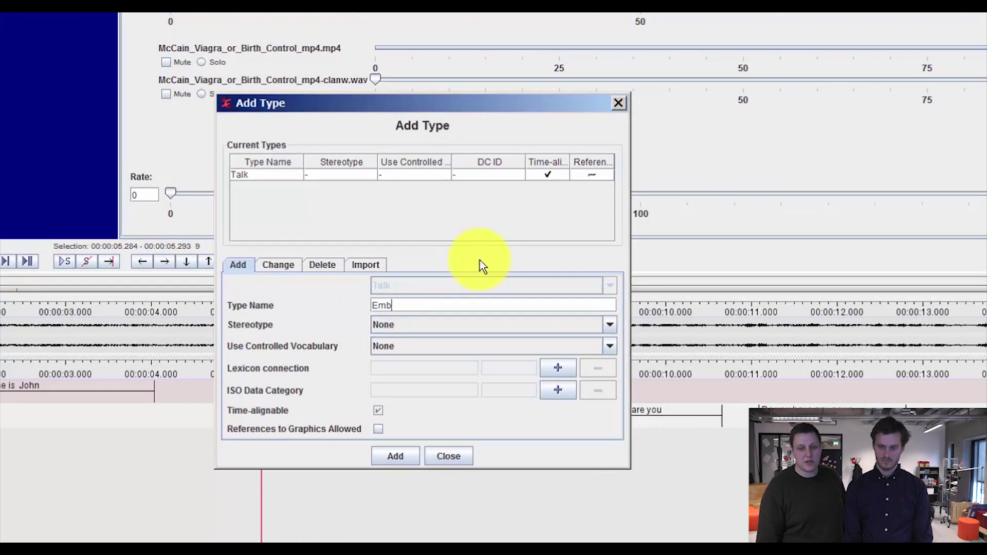
text(ied)
key(BackSpace)
key(BackSpace)
key(BackSpace)
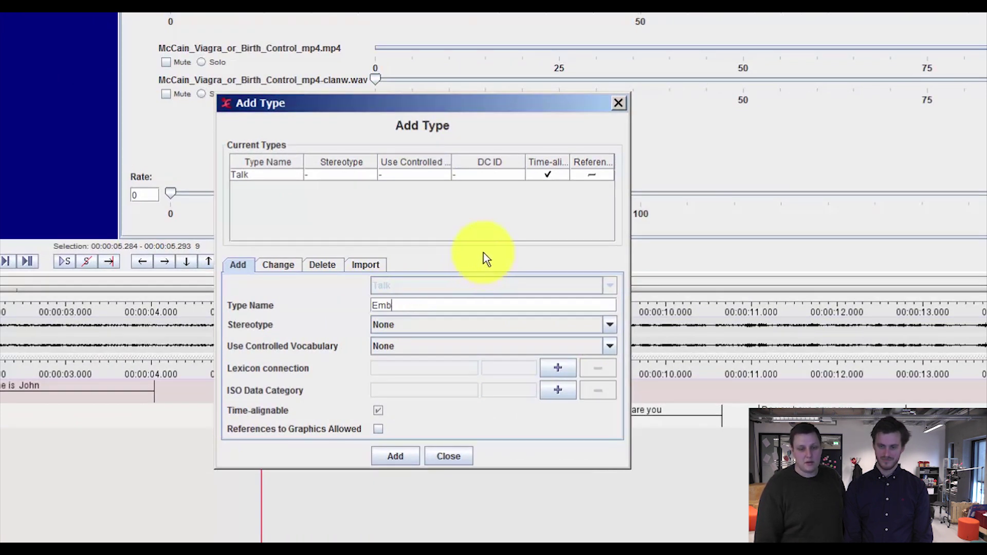
text(odied actions)
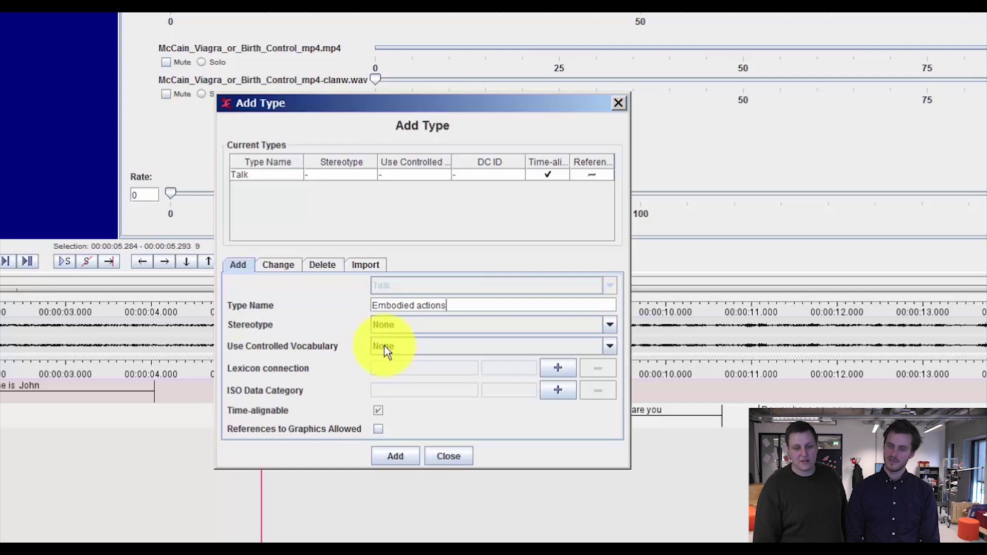
- Link the type to the Embodied actions controlled vocabulary and add it
click(400, 344)
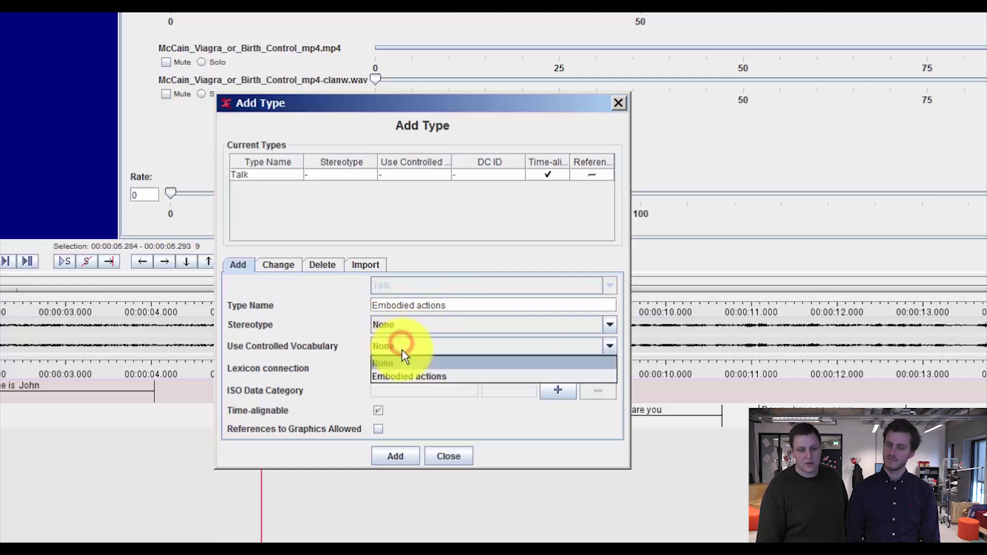
click(407, 377)
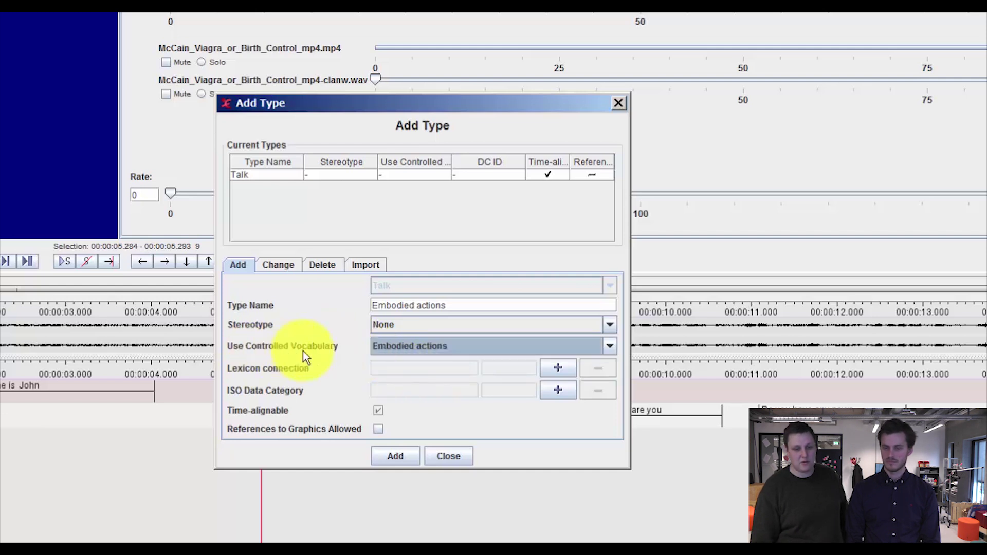
click(406, 456)
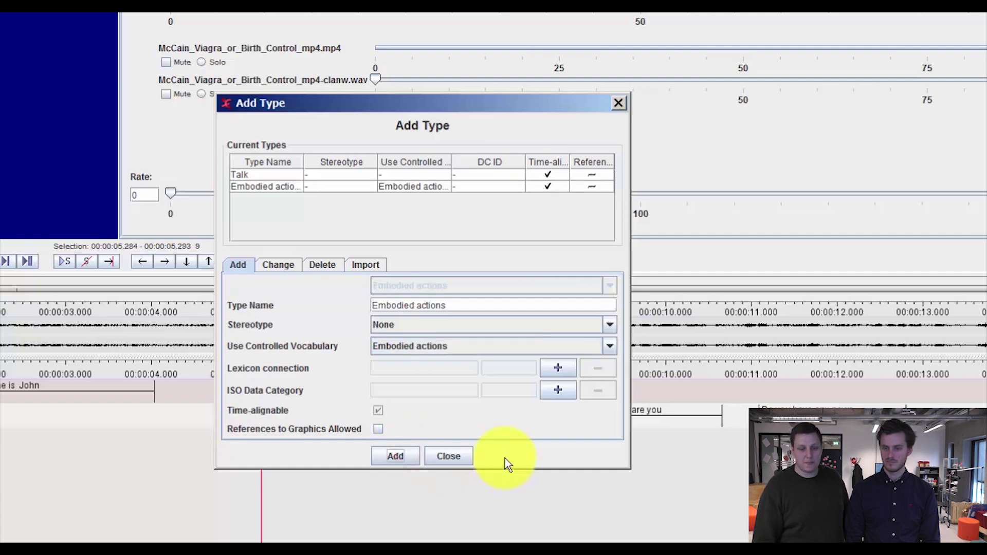
click(451, 458)
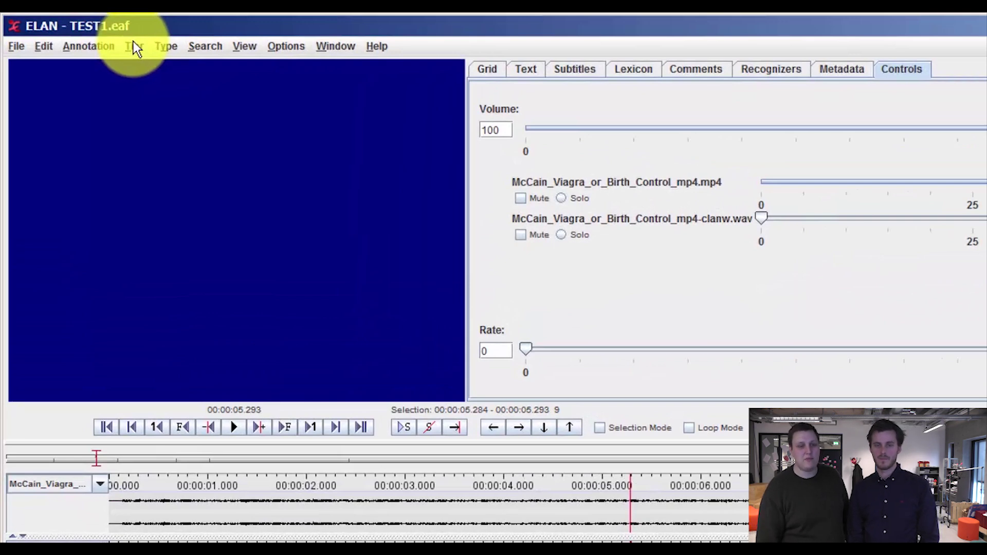
- Add tier 'McCain_embodied actions' for participant McCain, with an annotator, using the Embodied actions type
click(134, 43)
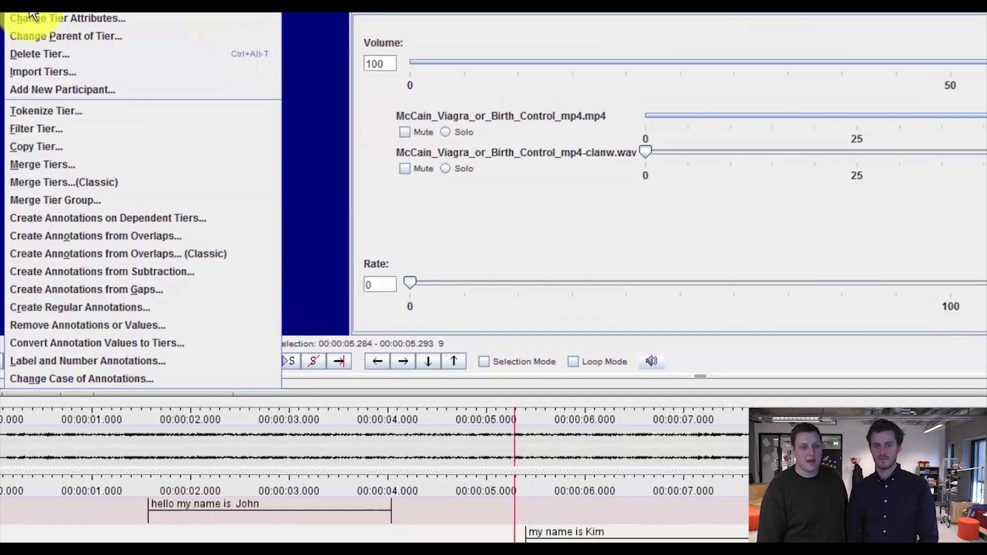
click(145, 68)
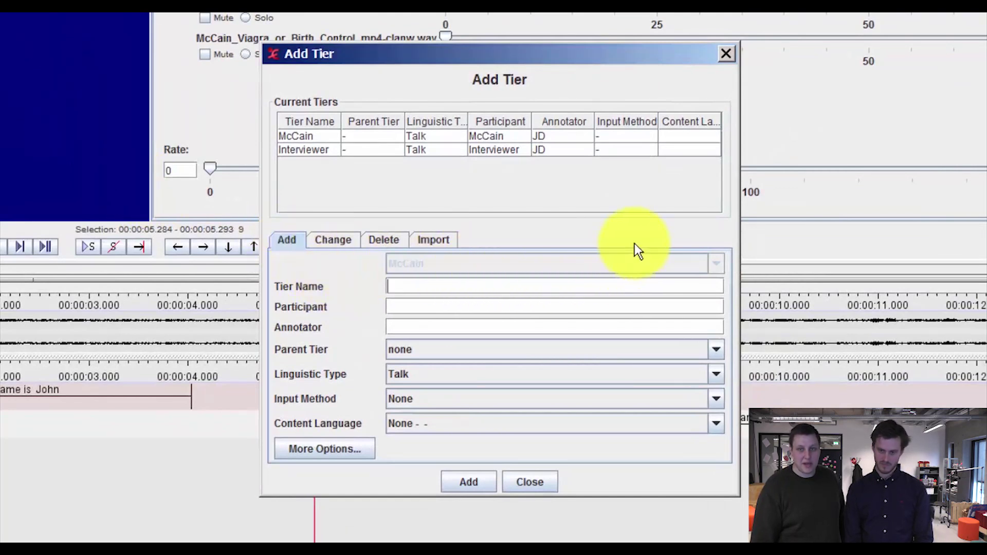
text(McCa)
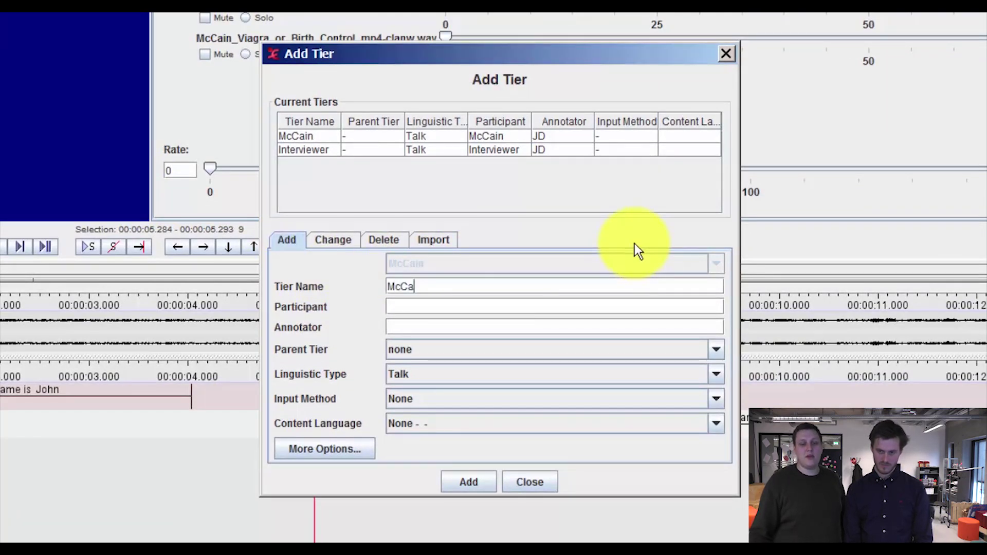
text(in)
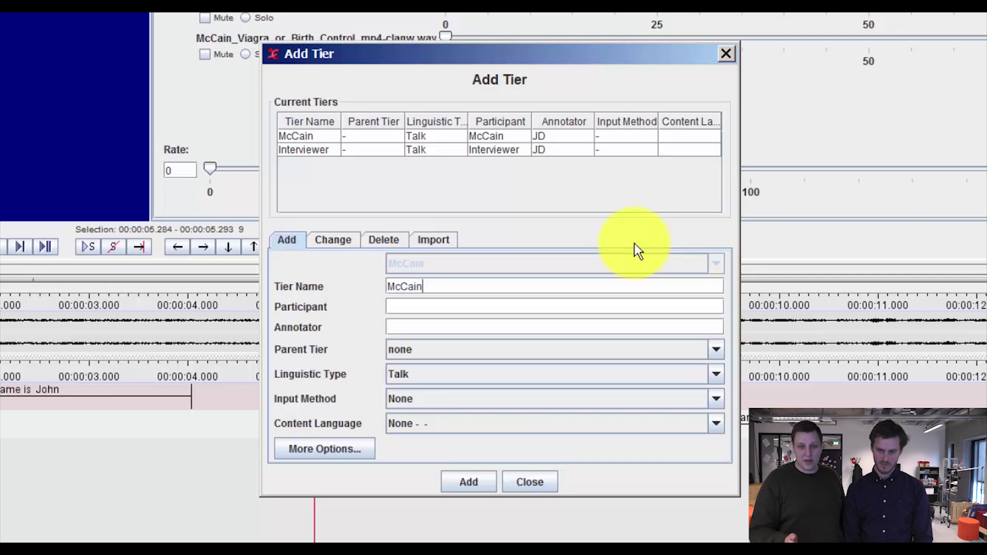
text(_em)
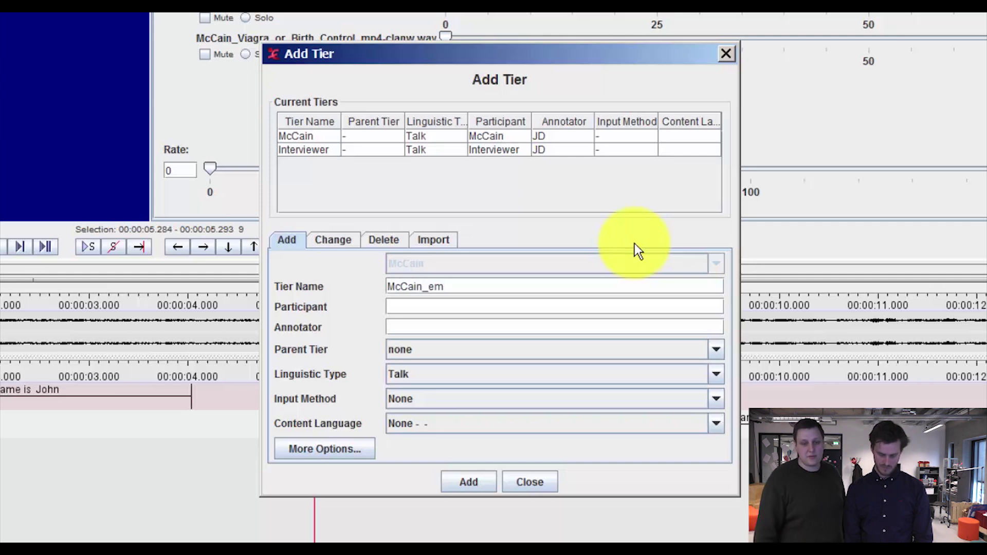
text(boied)
key(BackSpace)
key(BackSpace)
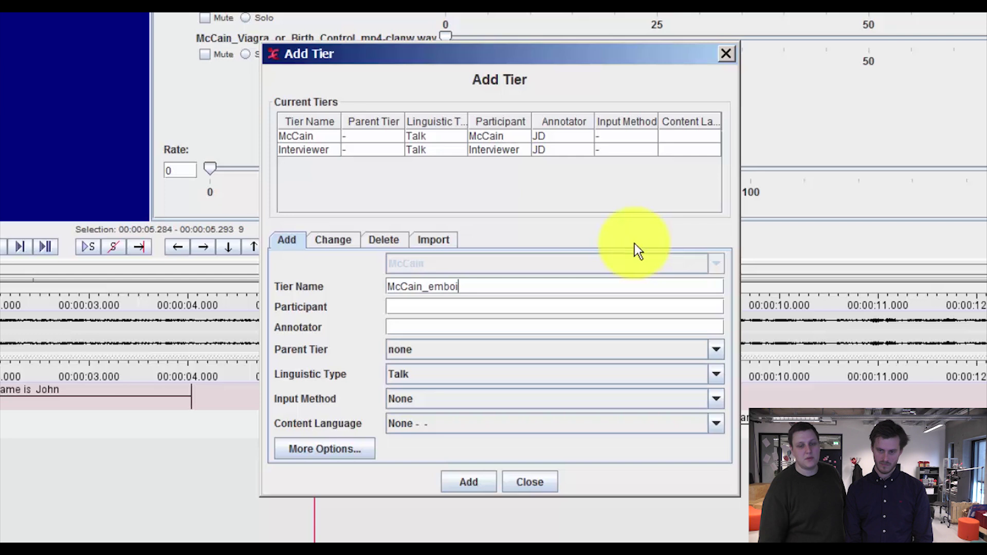
text(ied actions)
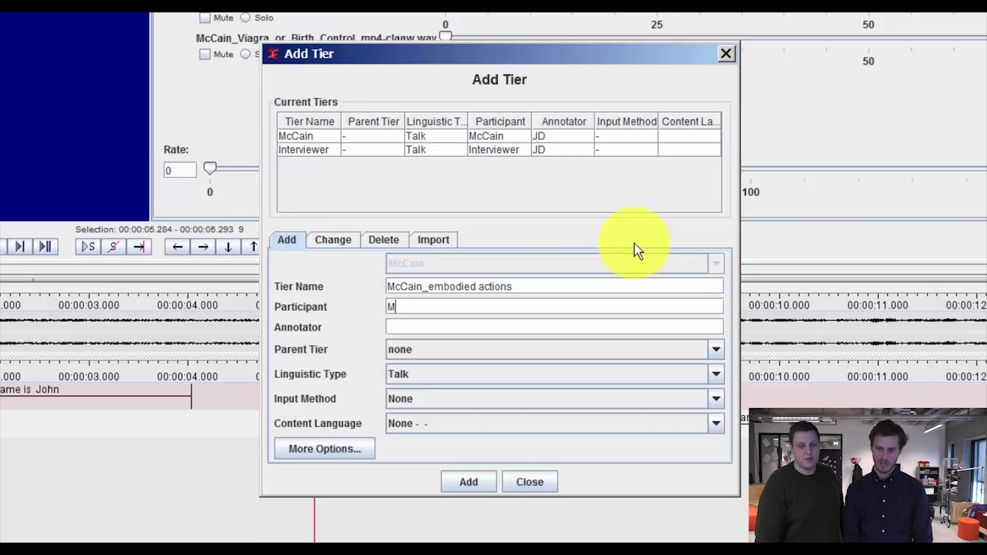
text(McC)
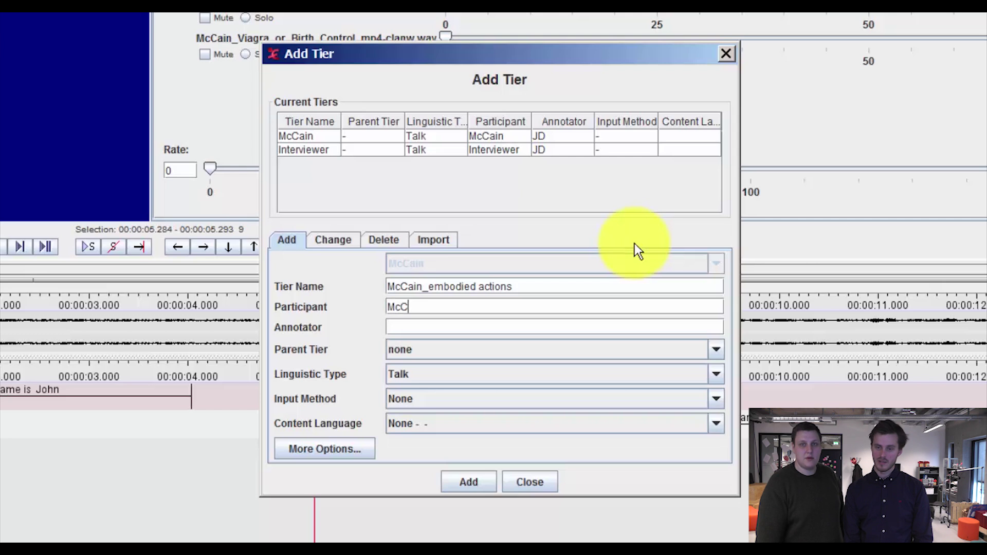
text(ain)
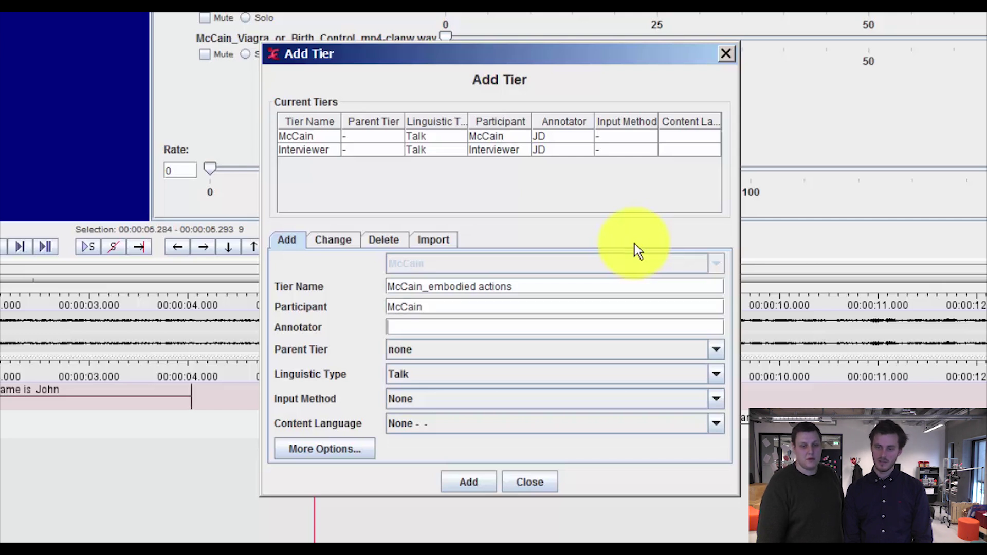
text(JD)
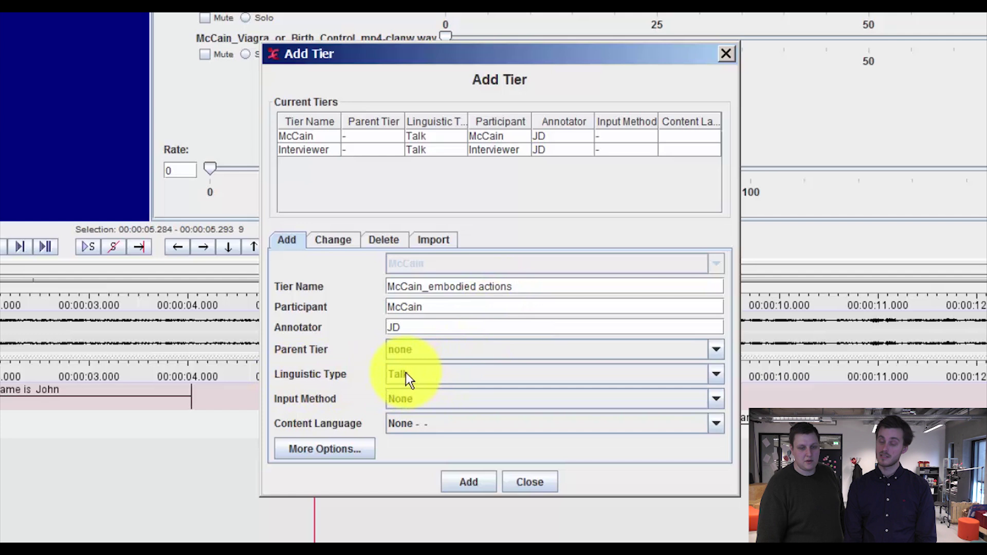
click(418, 374)
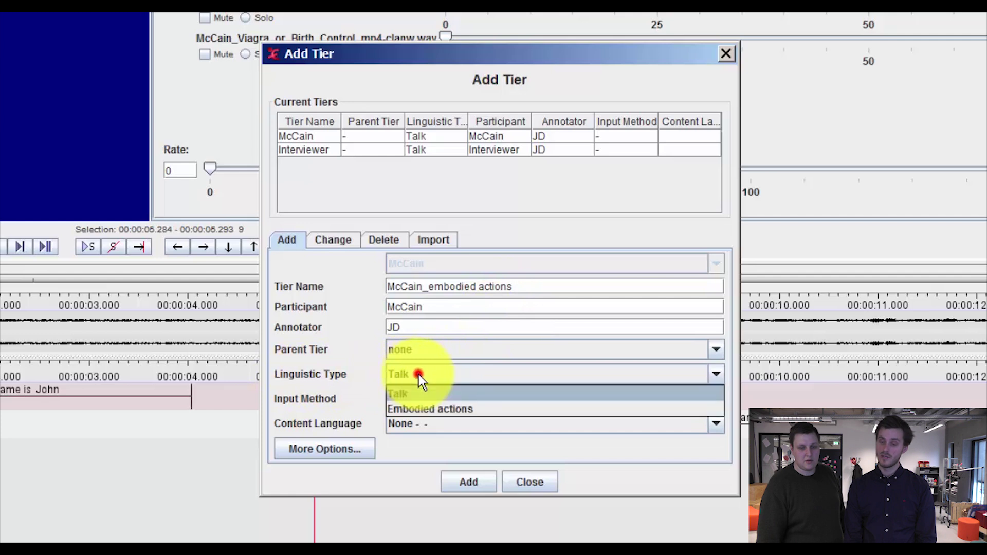
click(428, 410)
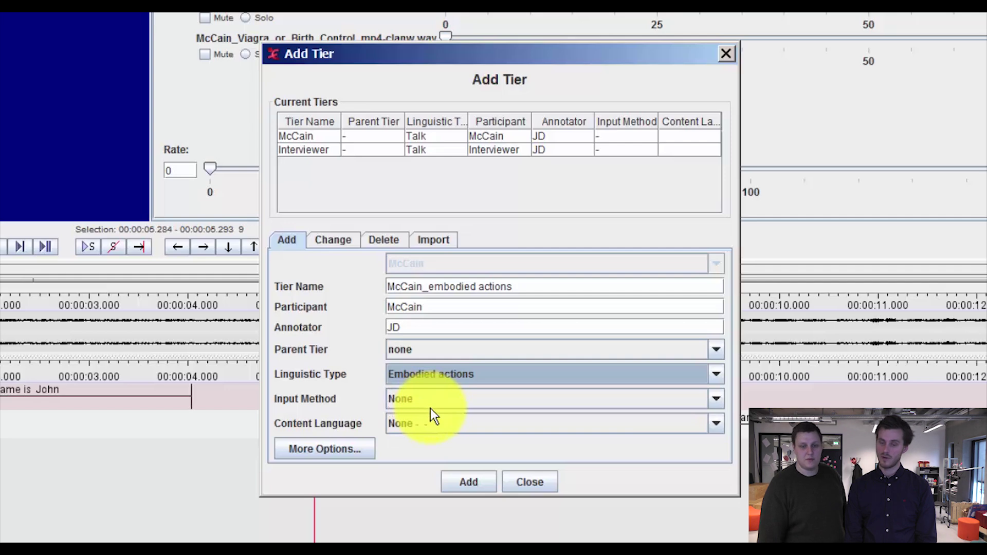
click(458, 483)
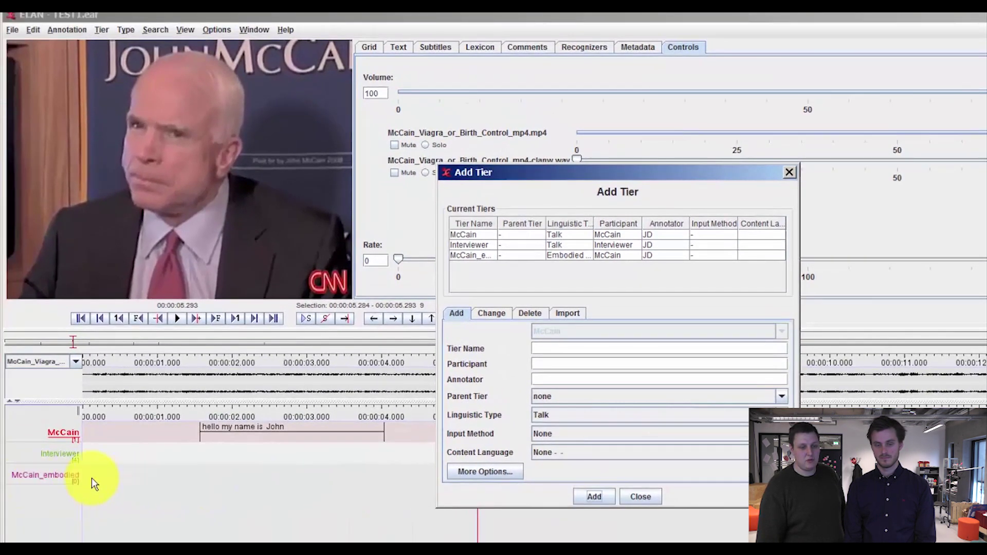
click(656, 494)
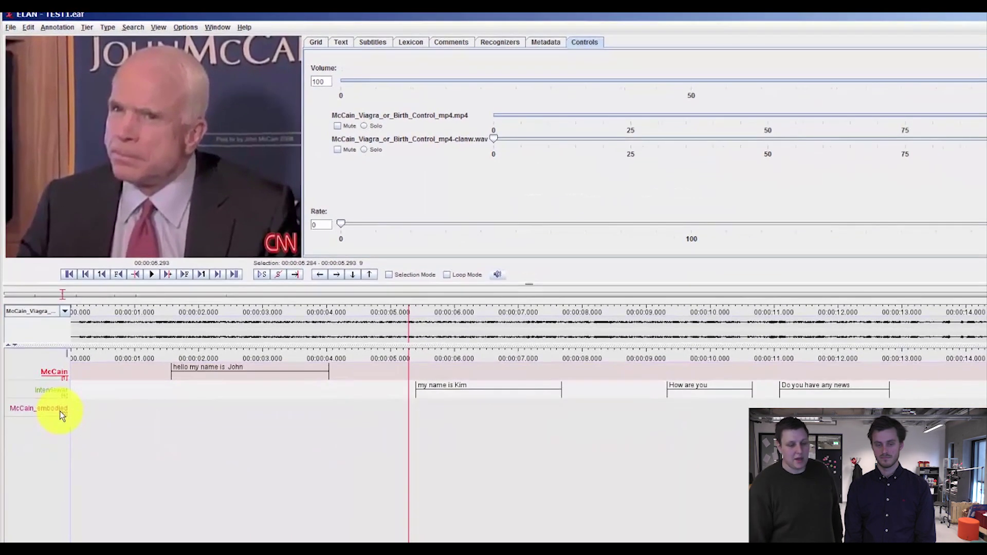
- Apply the McCain tier's colour, highlight and font to all tiers sharing the McCain participant
mouse_move(71, 482)
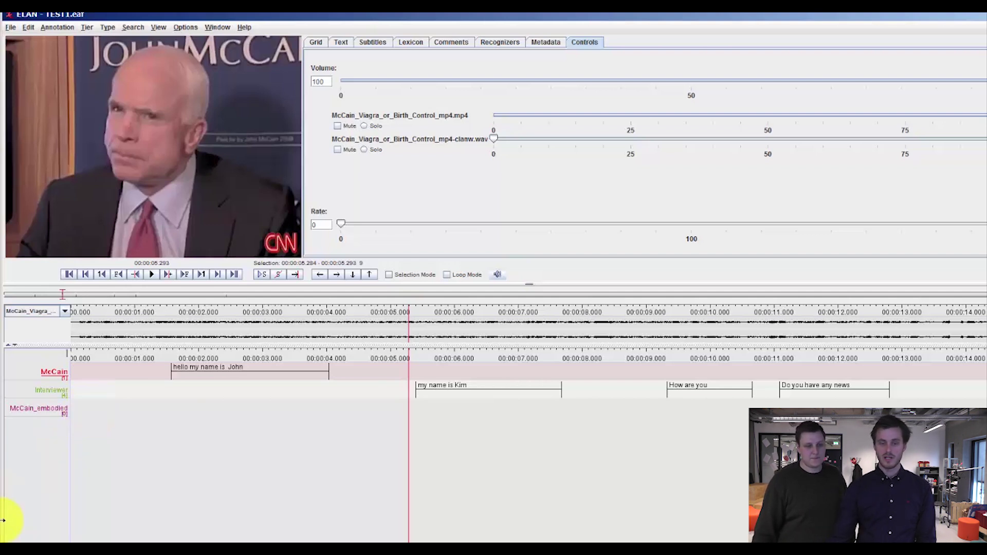
right_click(23, 409)
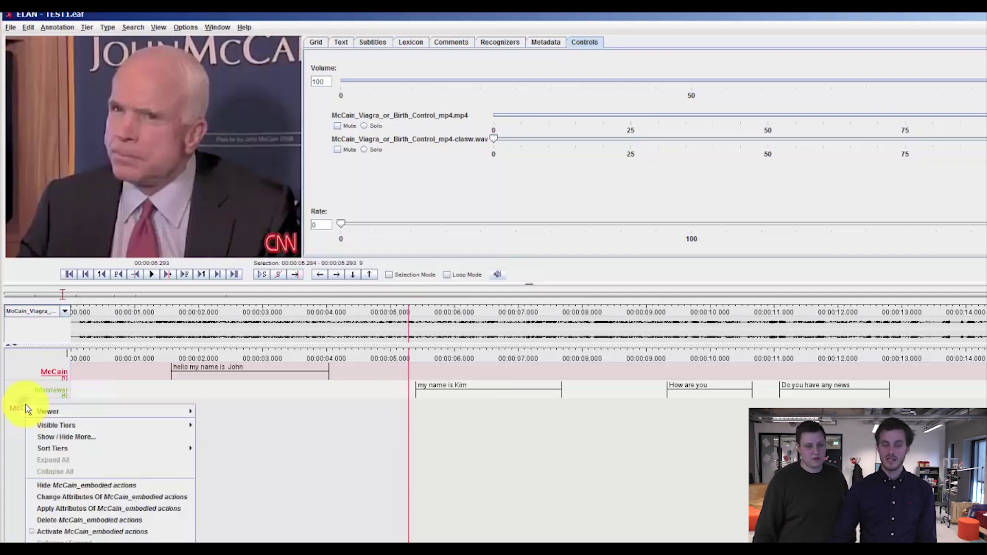
click(43, 370)
right_click(42, 370)
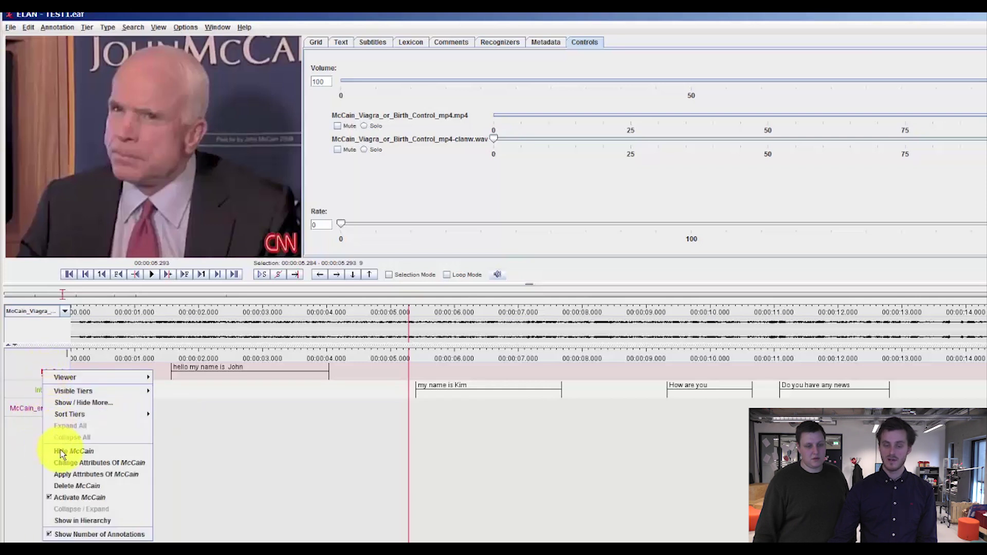
click(67, 472)
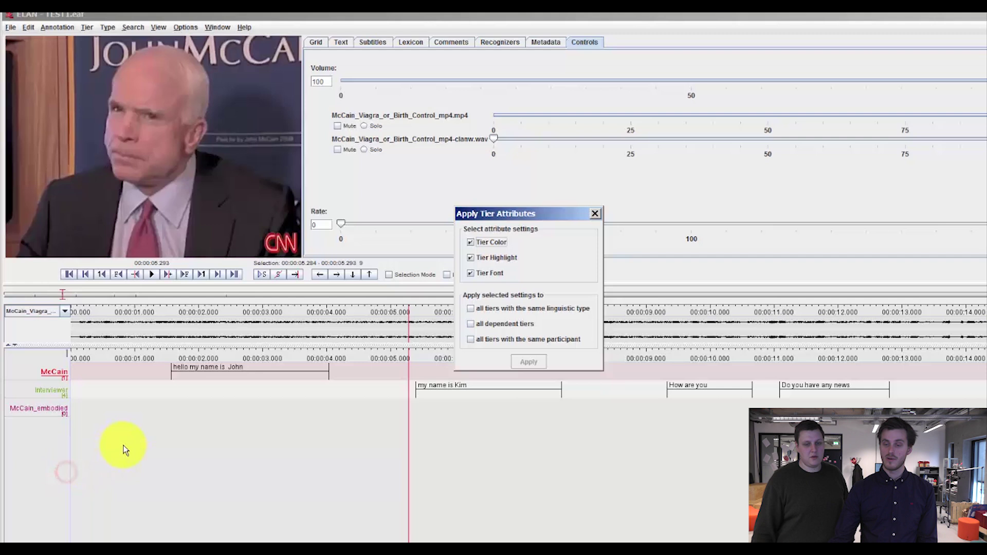
click(483, 342)
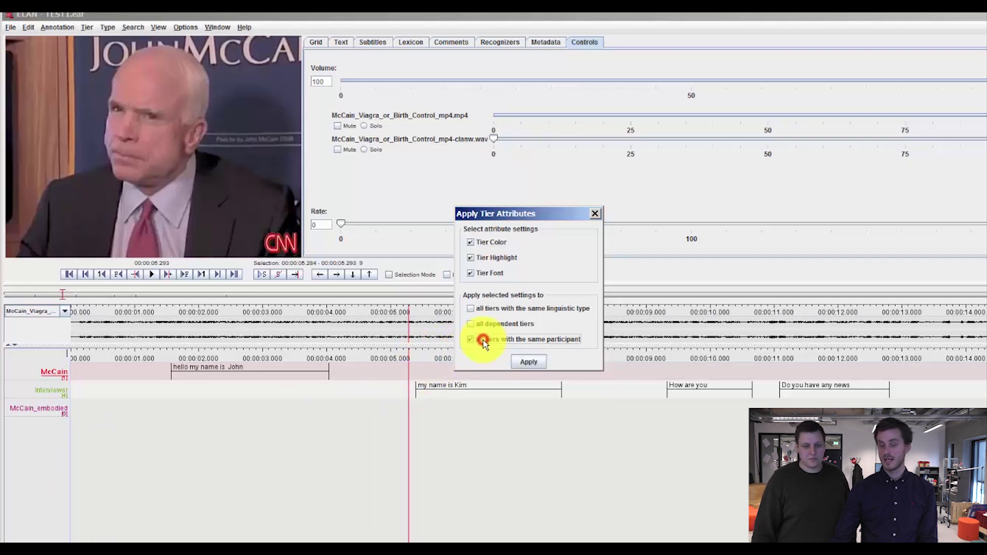
click(528, 362)
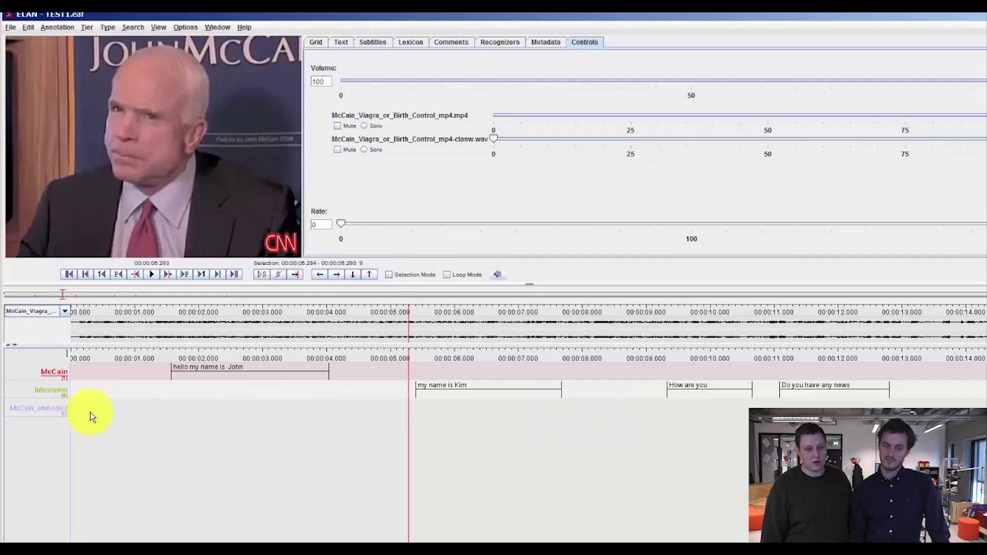
- On the McCain_embodied actions tier, annotate roughly 0.5–2.7 s as Head
click(55, 411)
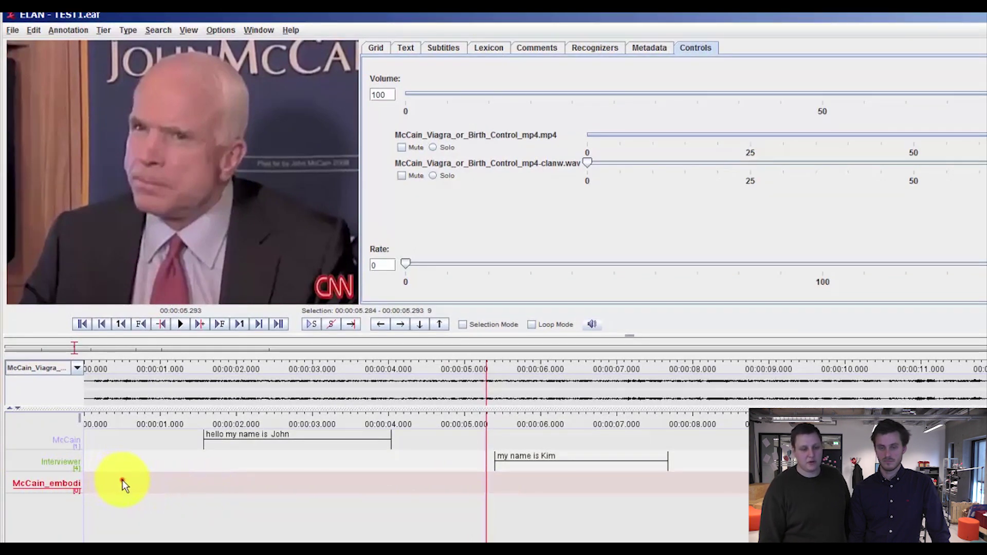
drag(122, 481, 306, 480)
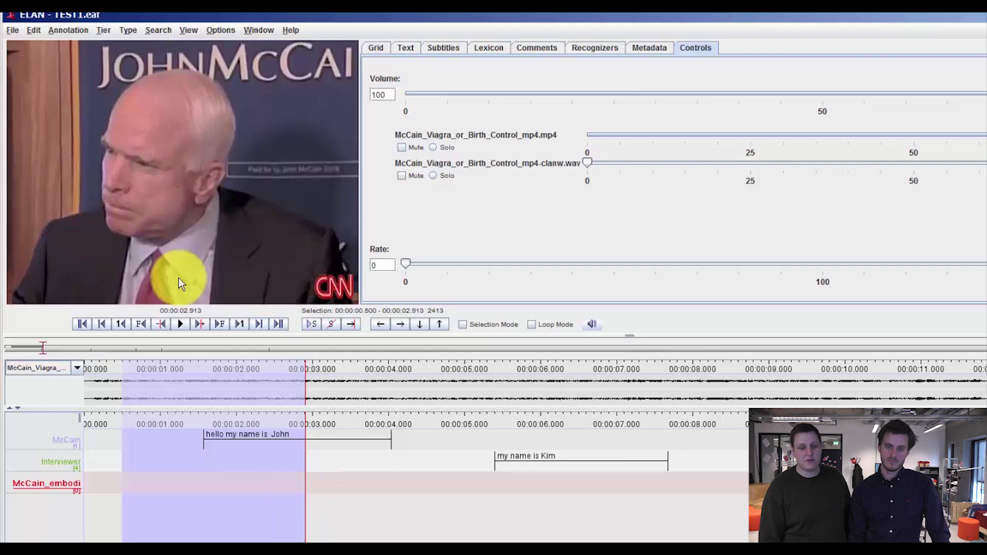
double_click(186, 486)
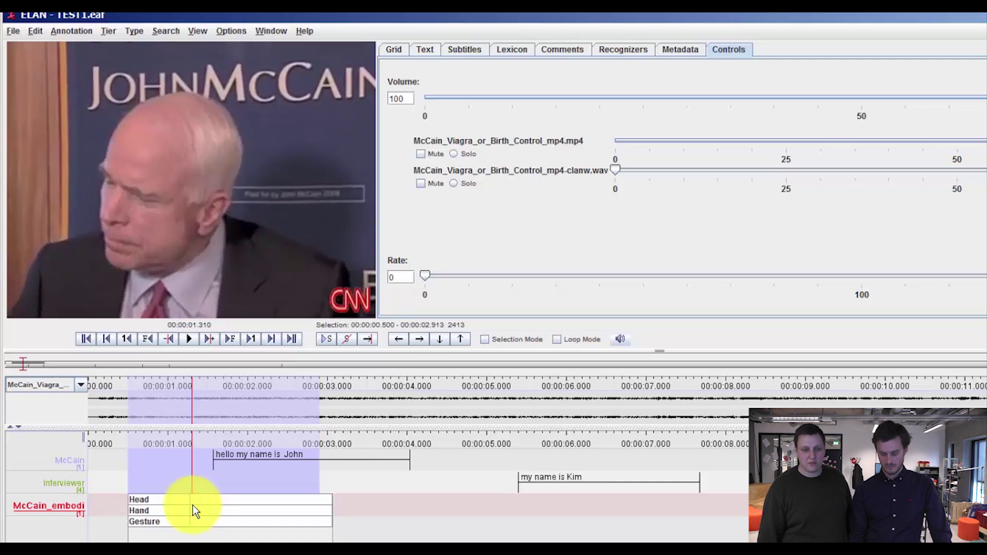
click(149, 500)
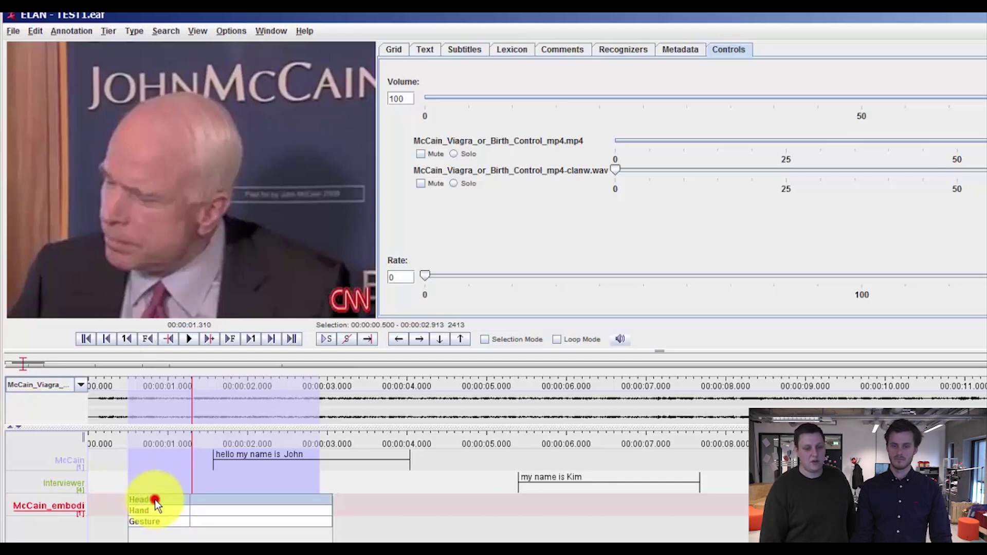
click(155, 500)
- Annotate the stretch from about 8.5 to 11.3 s as Hand
click(540, 505)
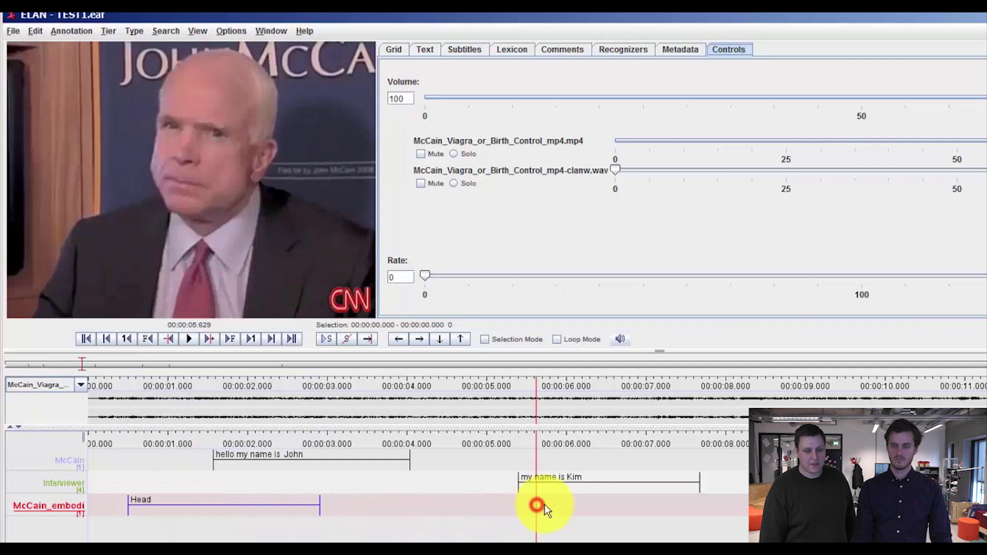
click(625, 508)
drag(766, 506, 986, 506)
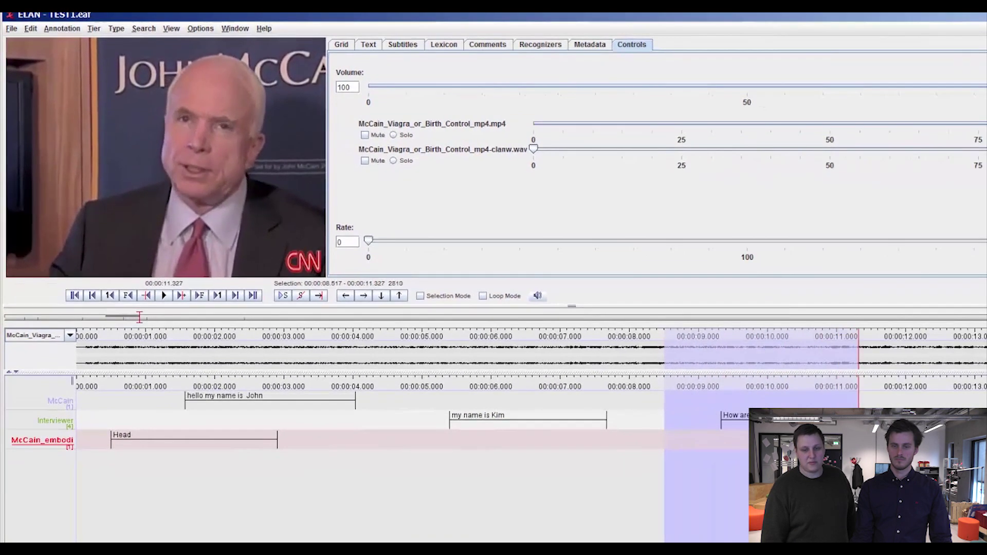
double_click(726, 447)
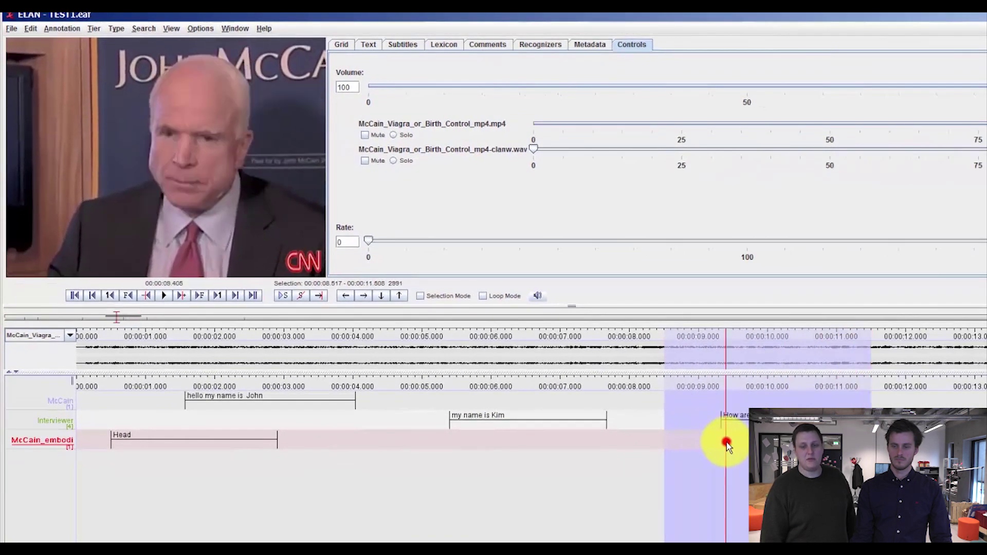
click(674, 444)
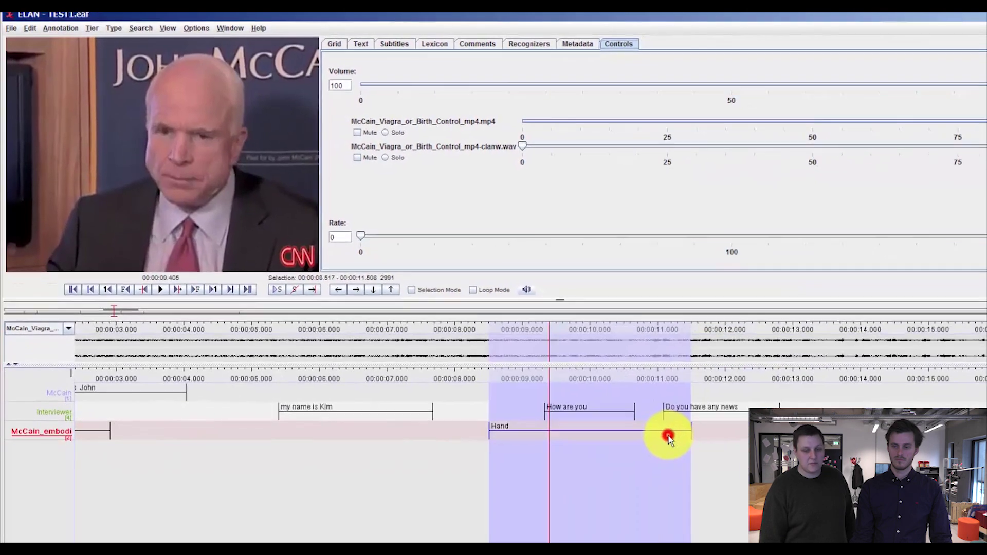
- Annotate the stretch around 14 to 15.7 s as Gesture
drag(893, 406, 951, 406)
click(825, 406)
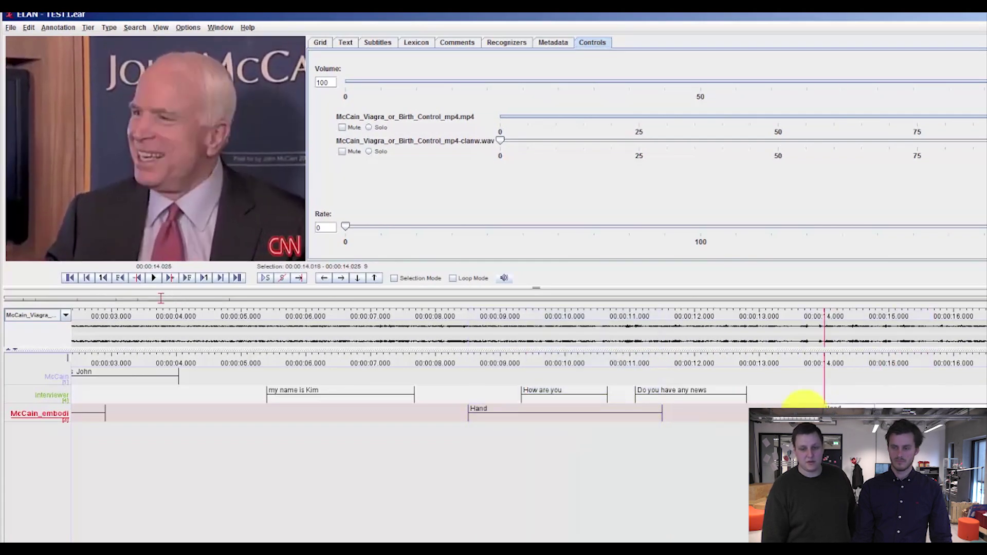
drag(673, 410, 557, 415)
double_click(592, 415)
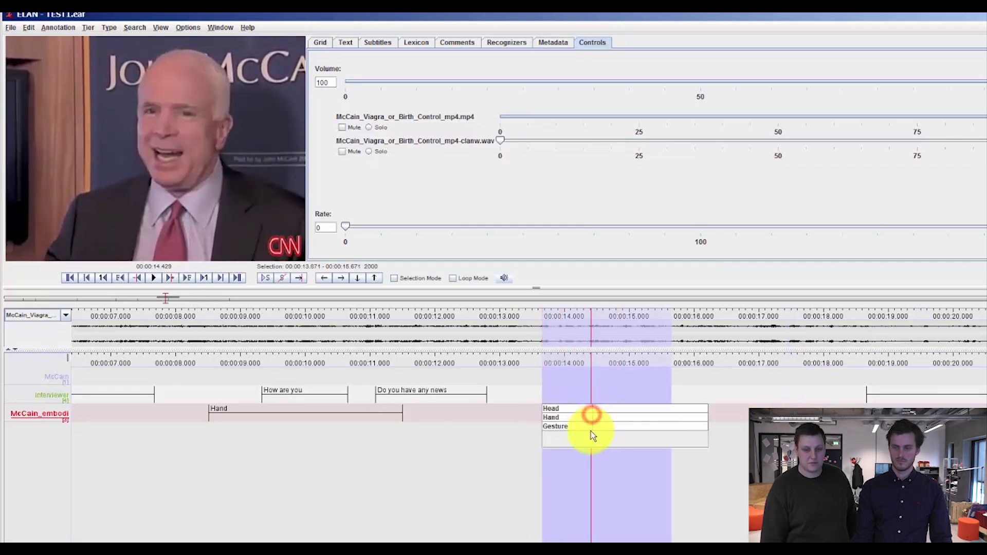
click(563, 426)
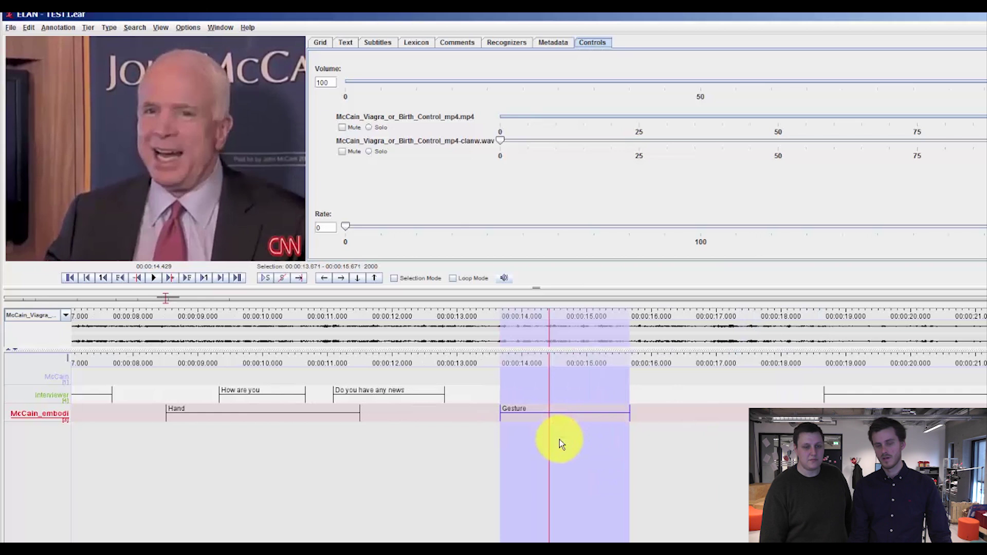